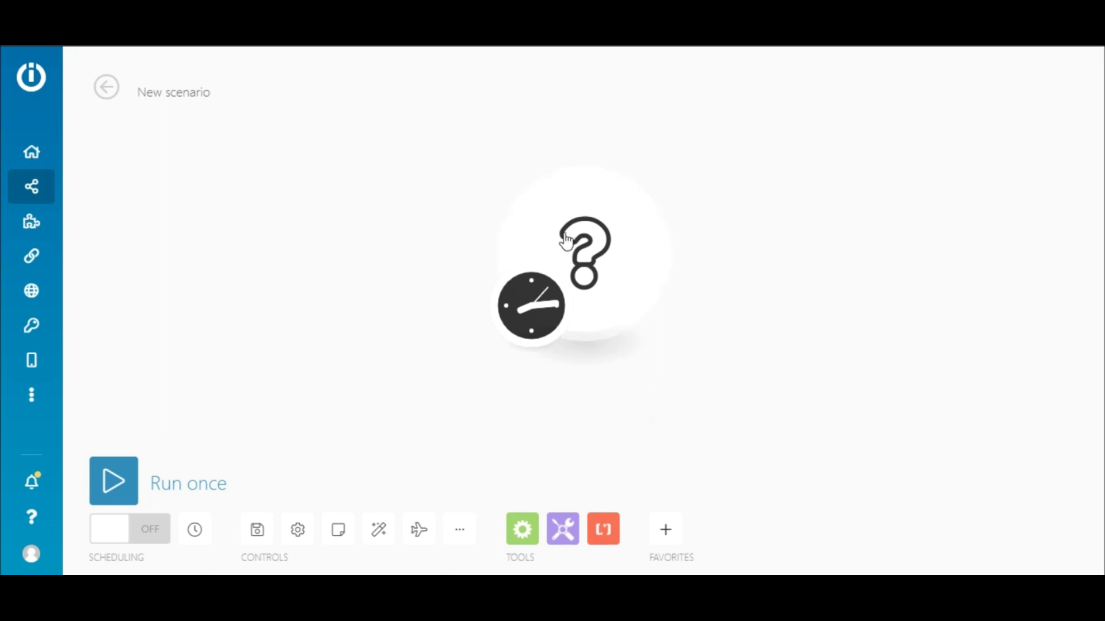
Step: Search for COVID and pick the COVID-19 app for the first module
left_click(588, 256)
type("COVID")
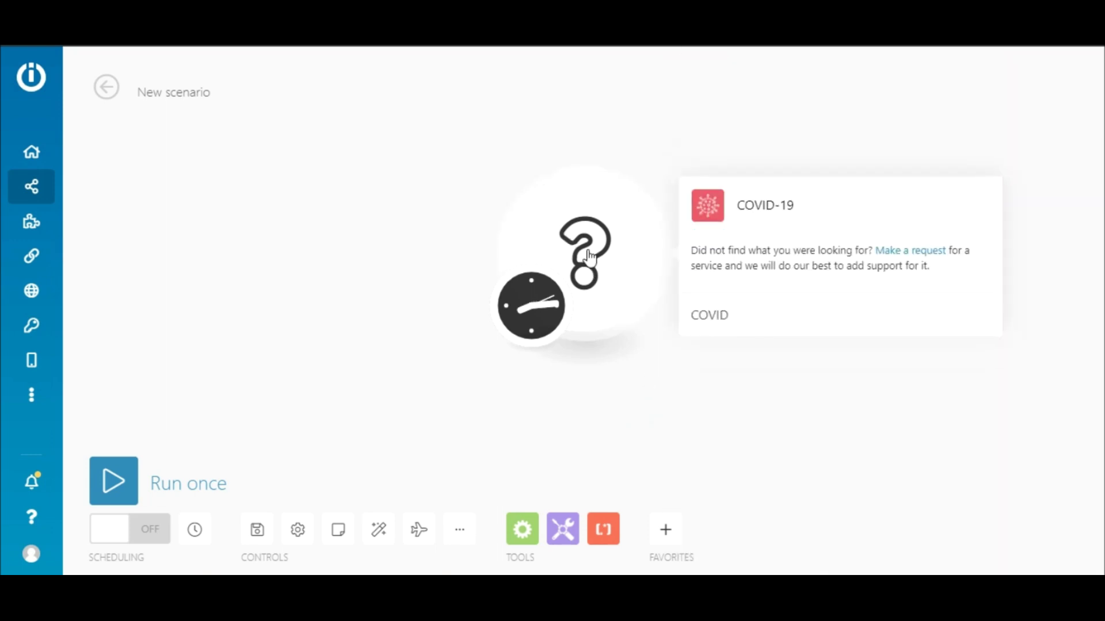
left_click(779, 211)
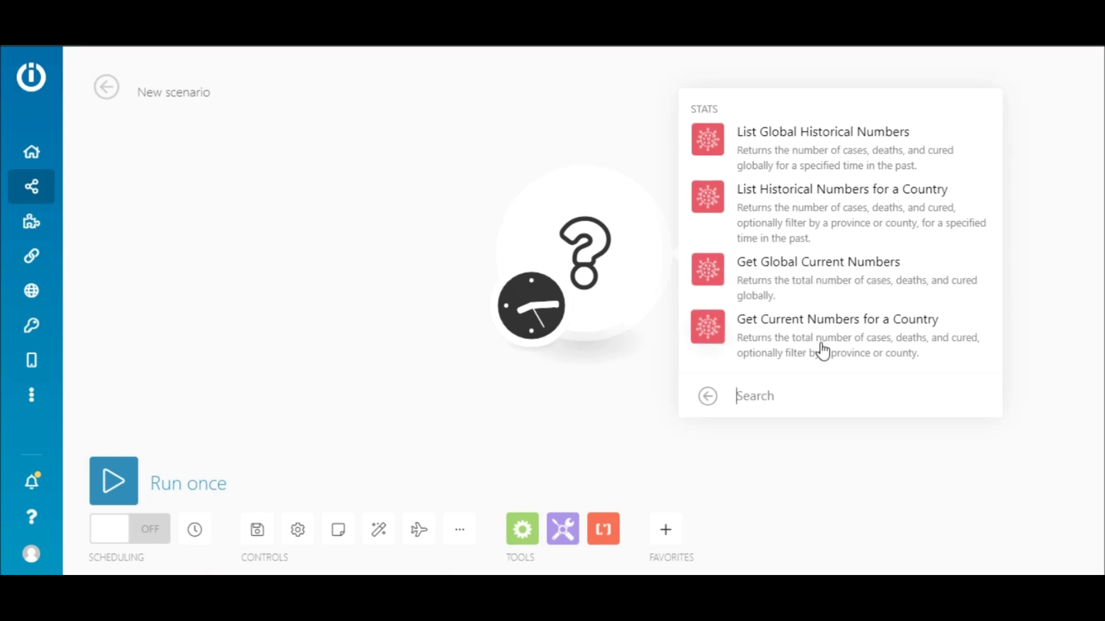
Step: Set the module to Get Current Numbers for a Country with Czechia as the country
left_click(851, 326)
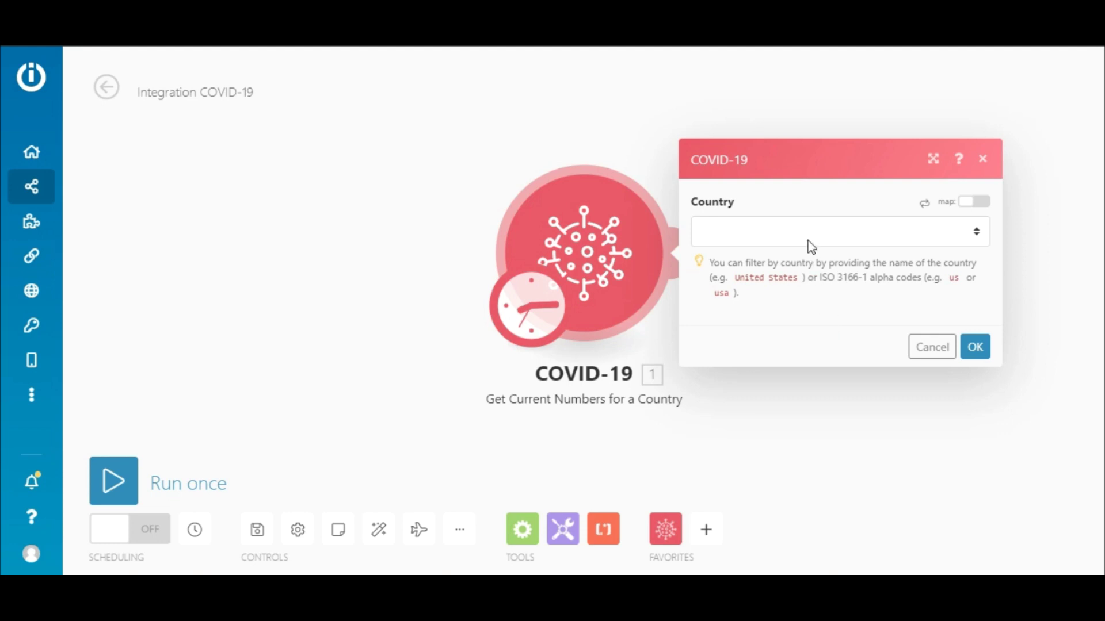
left_click(811, 236)
type("cz")
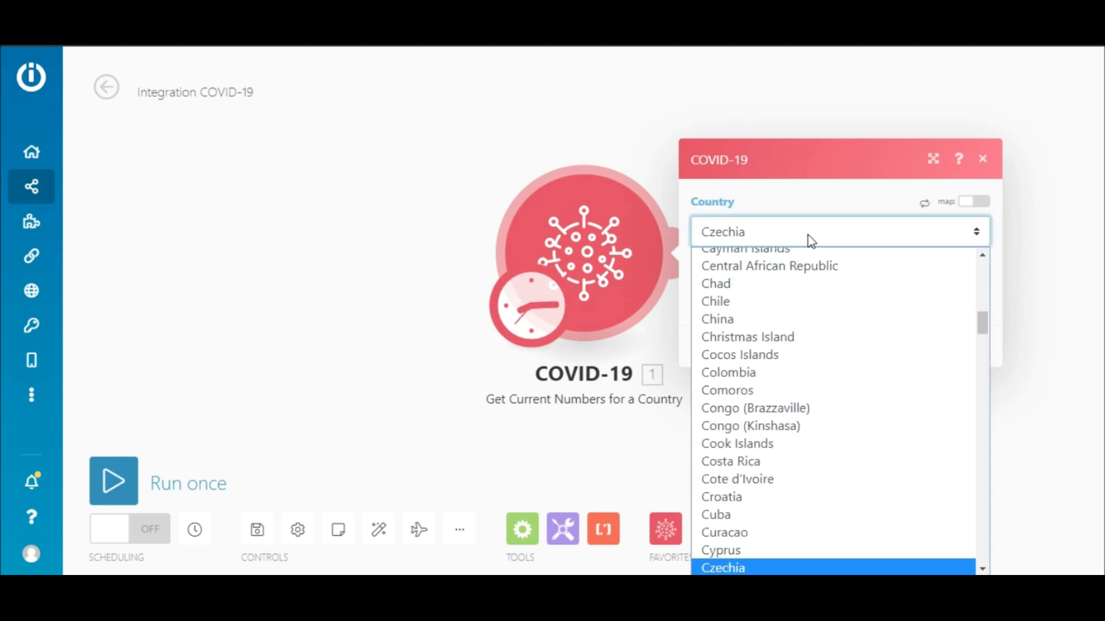
key("Return")
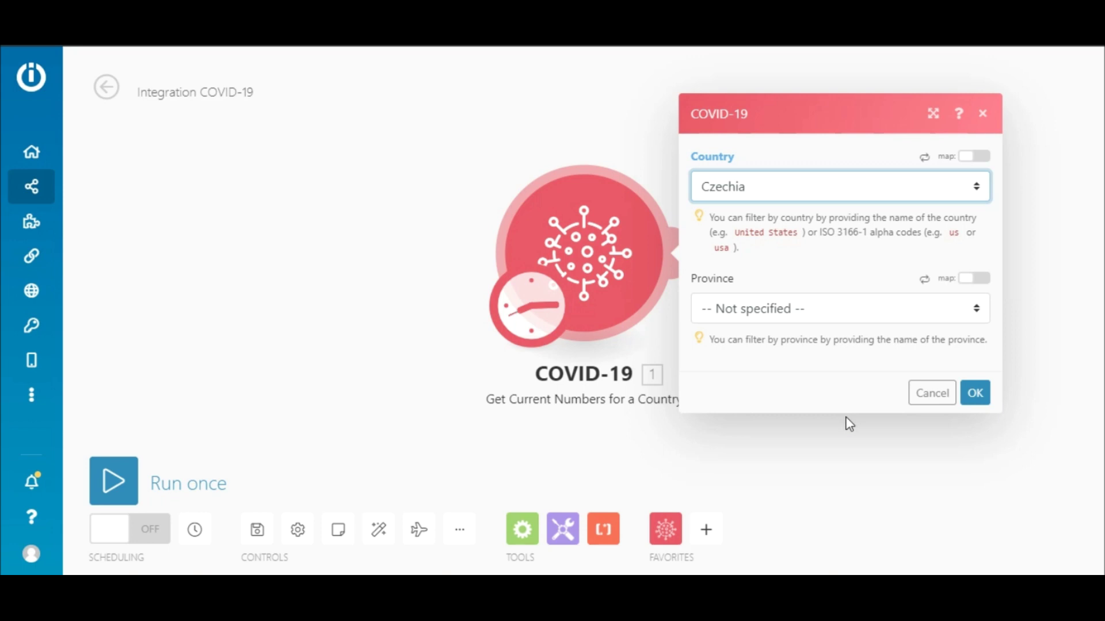
left_click(979, 396)
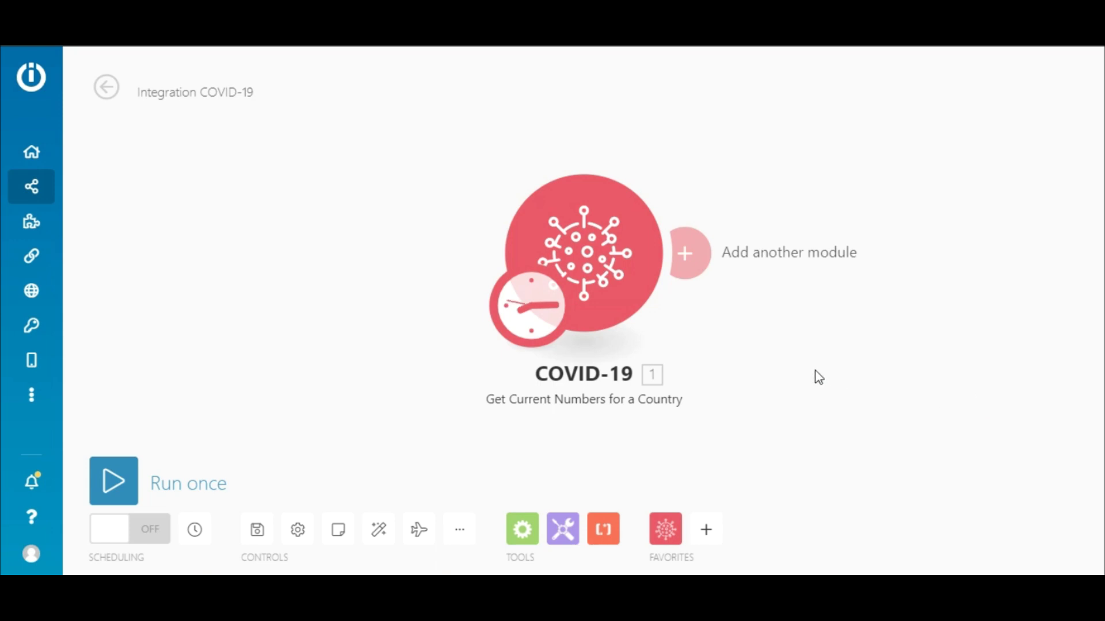
Step: Add a Telegram Bot 'Send a Text Message or a Reply' module after COVID-19
left_click(685, 253)
type("T")
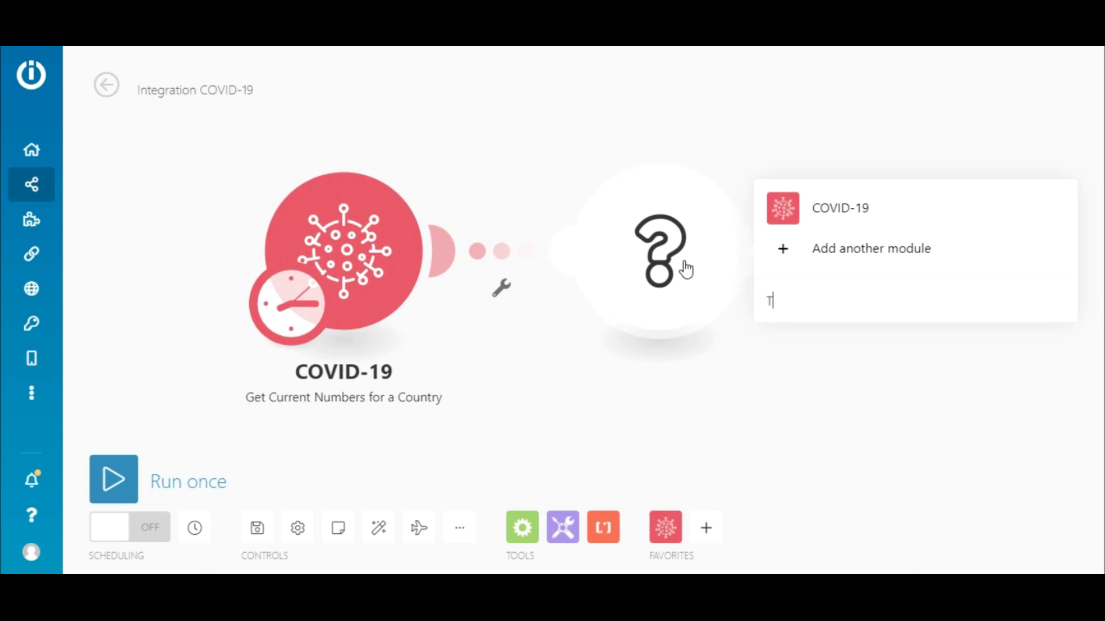
type("elegram")
left_click(843, 213)
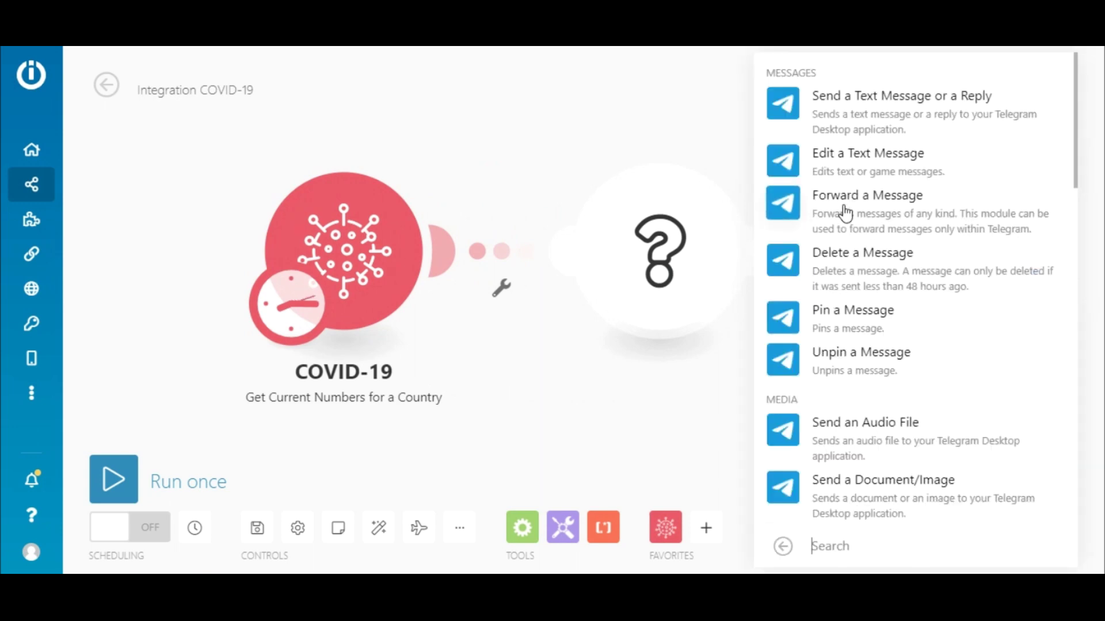
left_click(843, 122)
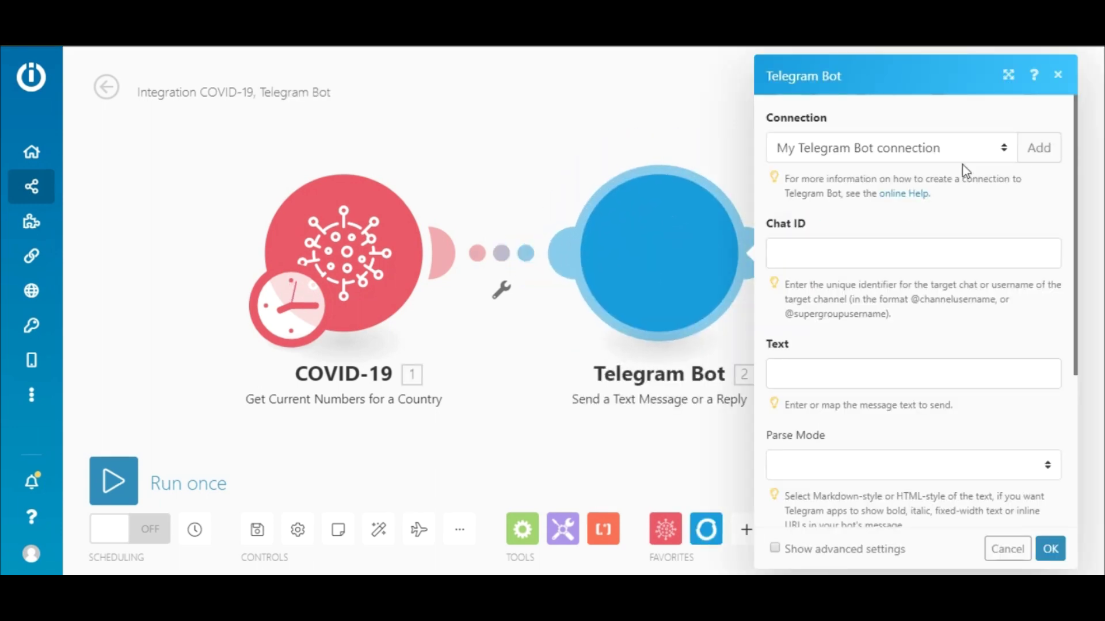
Step: Paste the chat ID and set the text 'Number of new confirmed:' with New Confirmed mapped
left_click(908, 251)
key("ctrl+v")
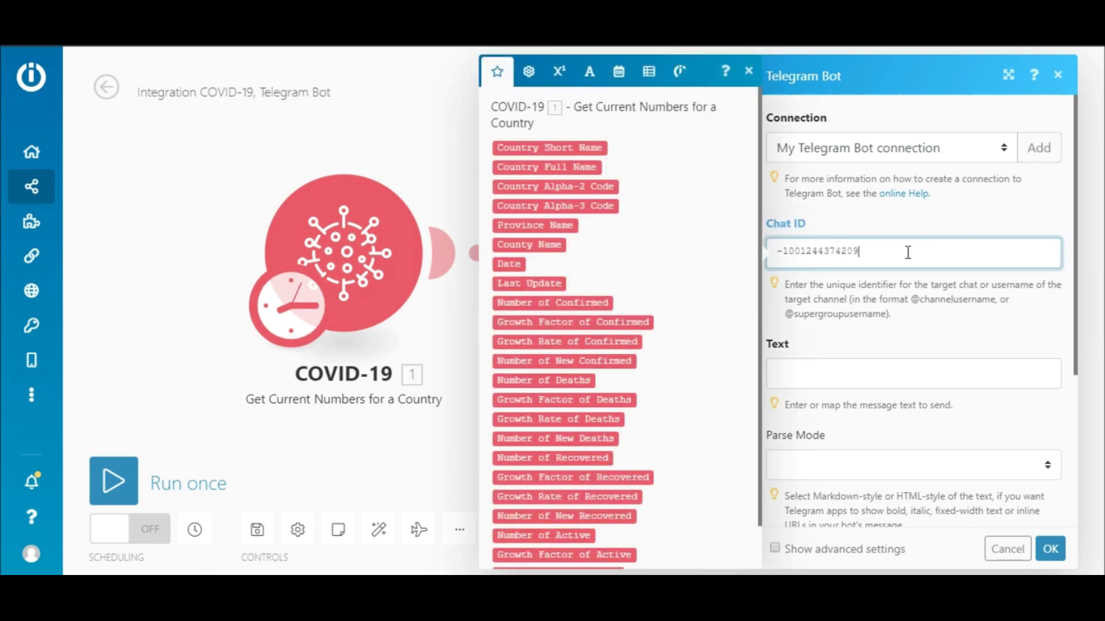
left_click(878, 369)
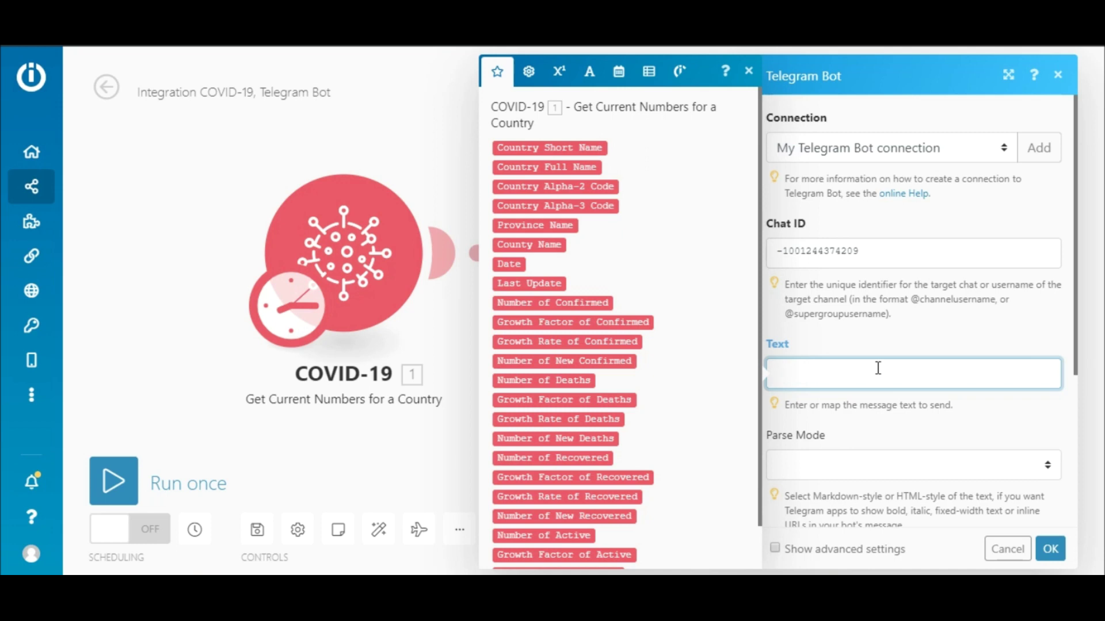
type("Number of new confirmed:")
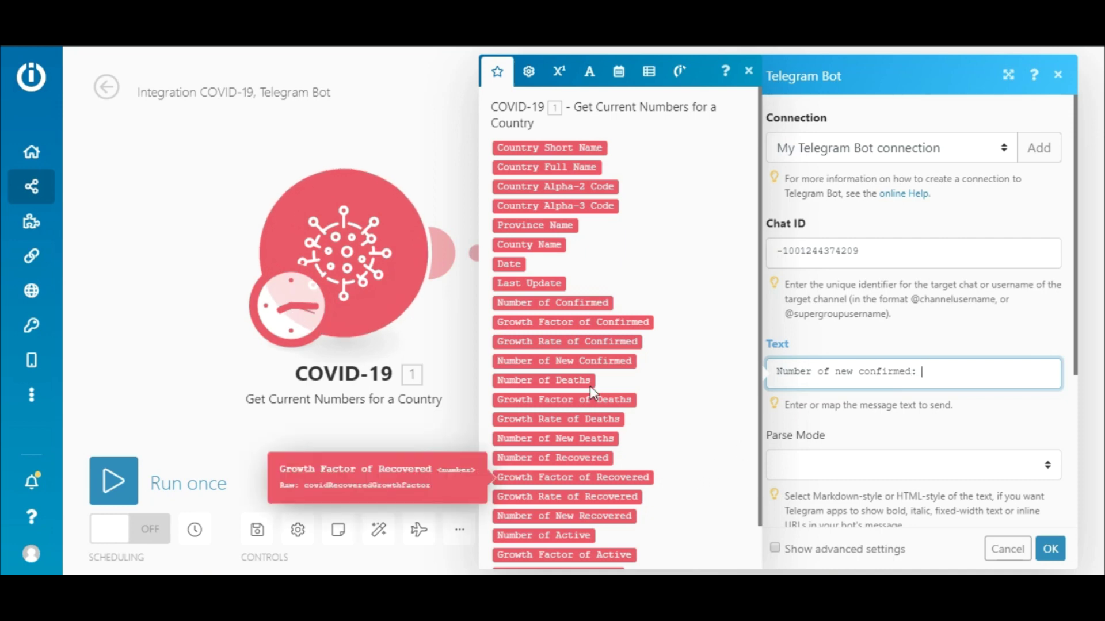
left_click(588, 363)
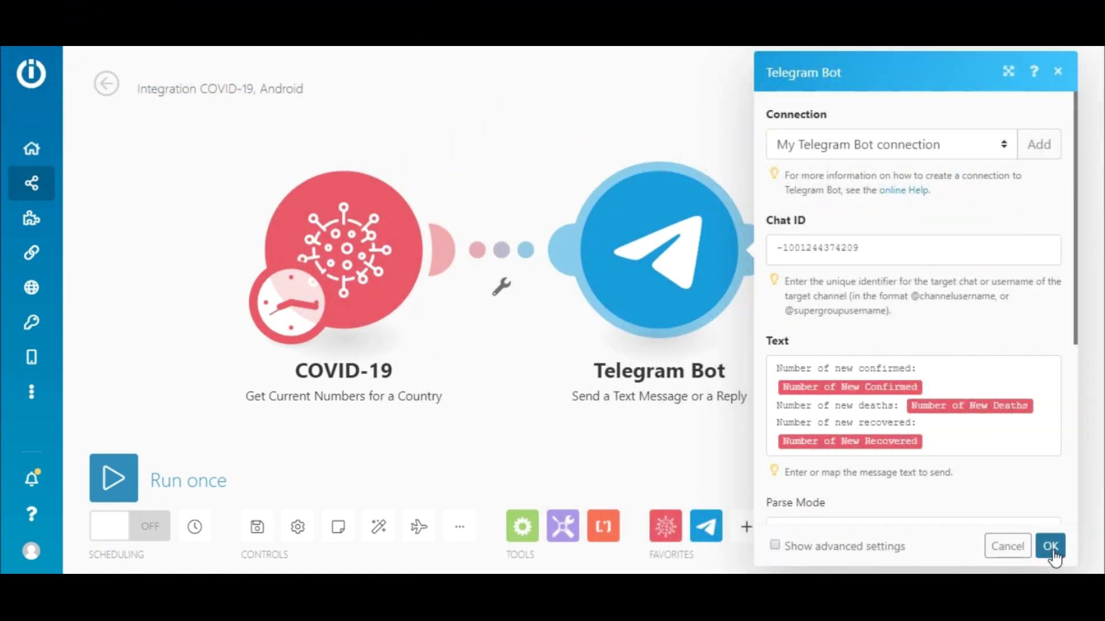
left_click(1051, 548)
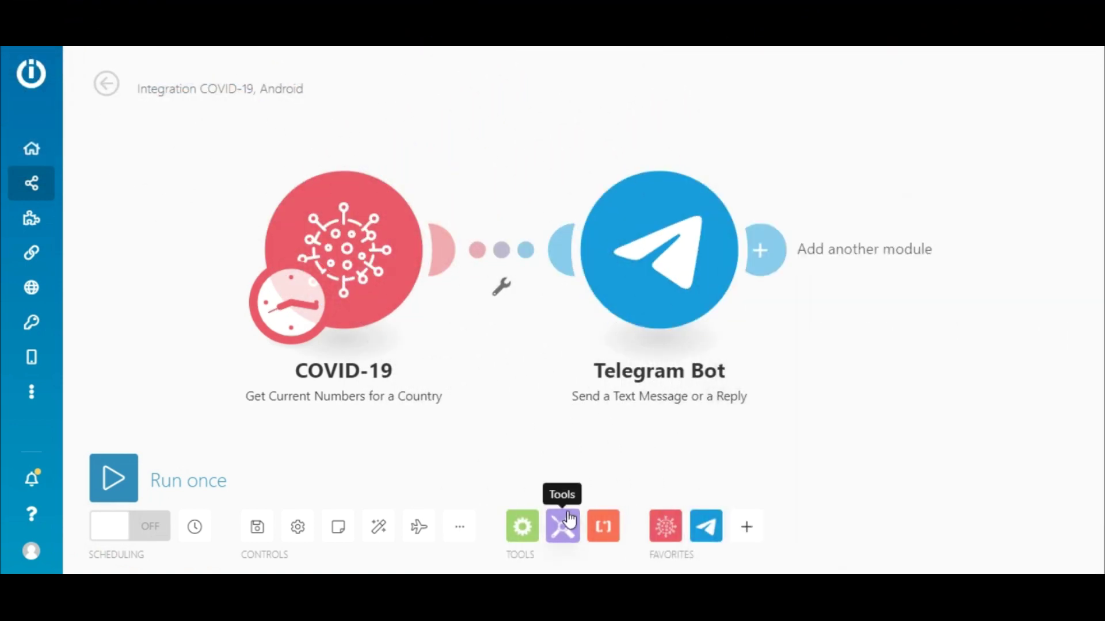
Step: Auto-align the modules, run the scenario once, and view COVID-19's output for Czechia
left_click(378, 530)
left_click(112, 489)
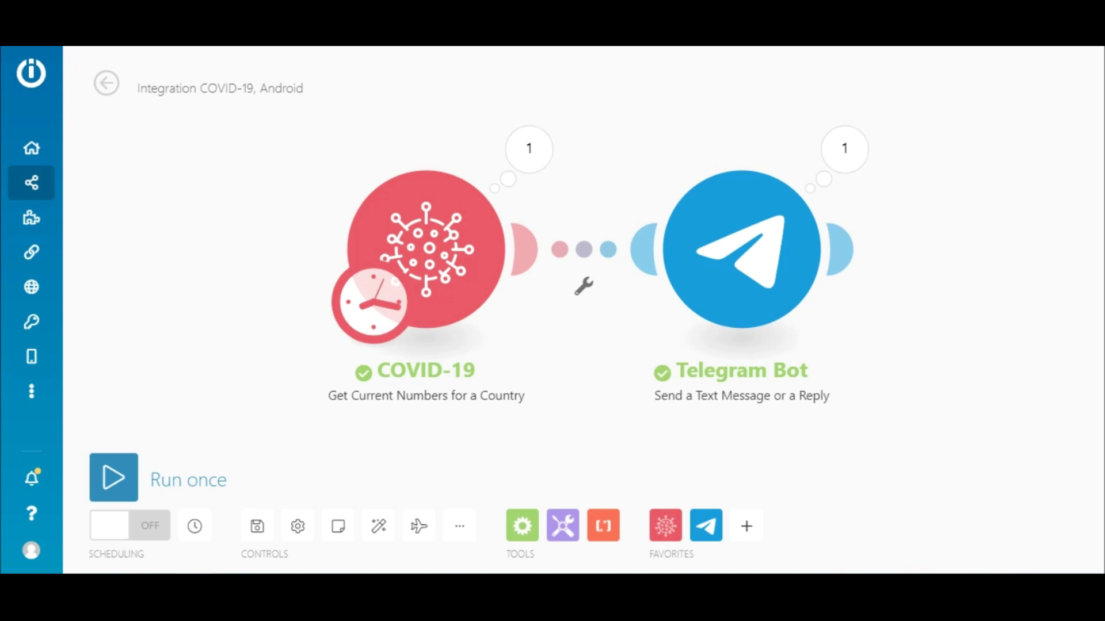
left_click(531, 150)
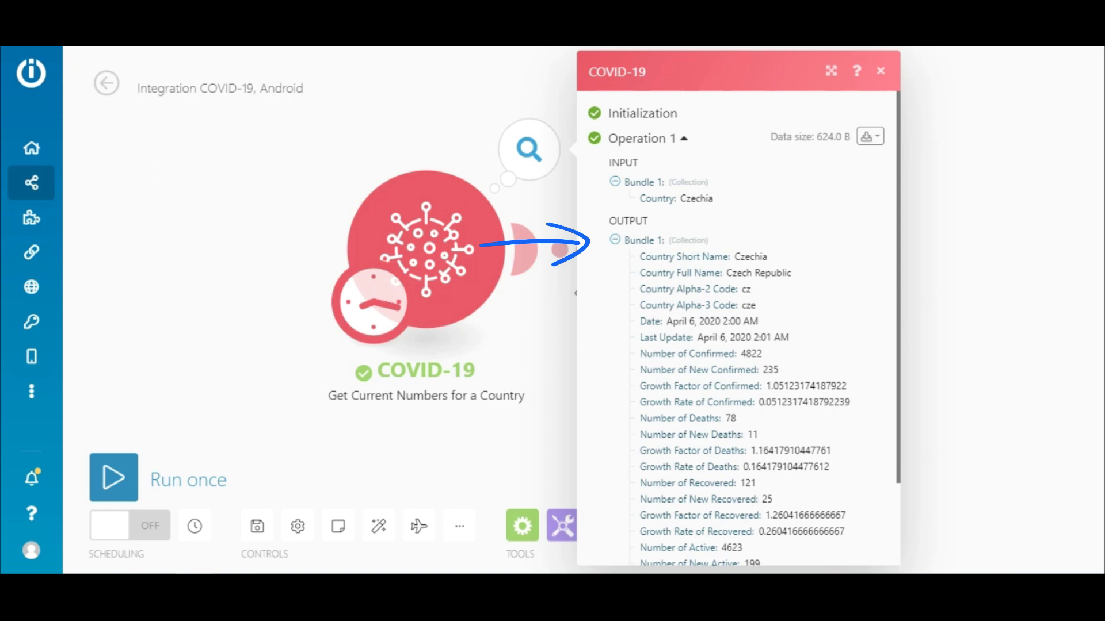
Step: Review the Telegram Bot run details, save the scenario, and bring up its schedule settings
left_click(903, 328)
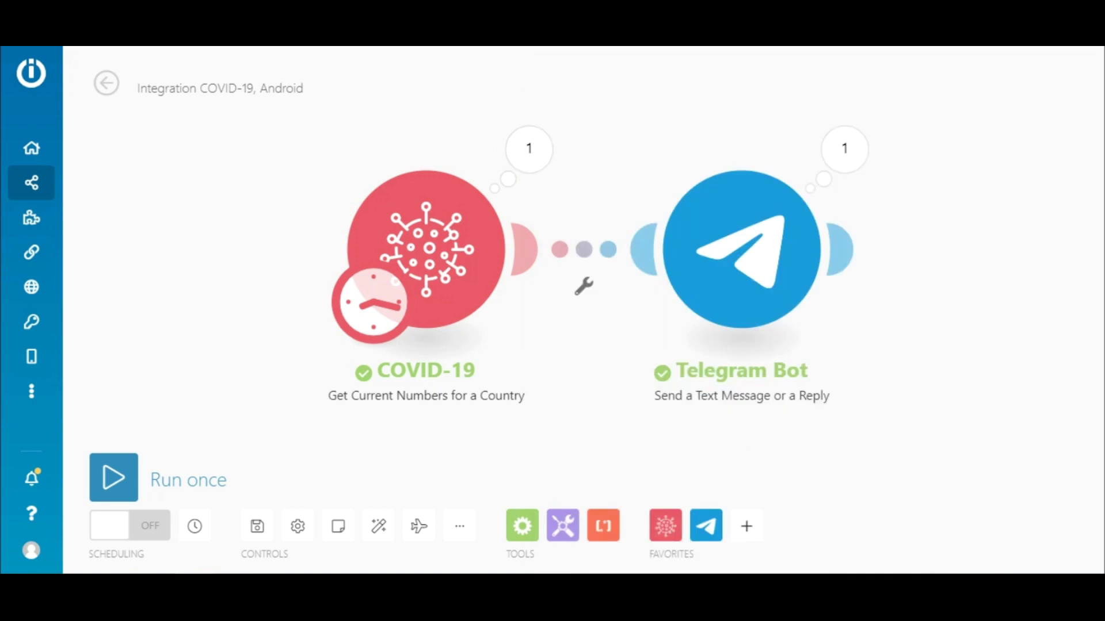
left_click(845, 153)
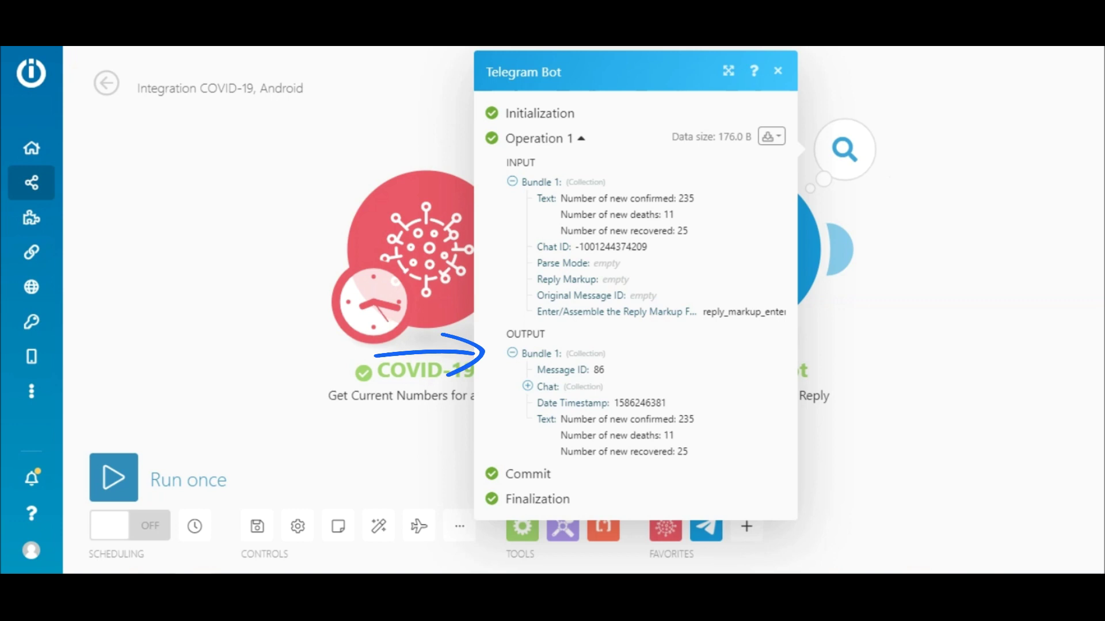
key("Escape")
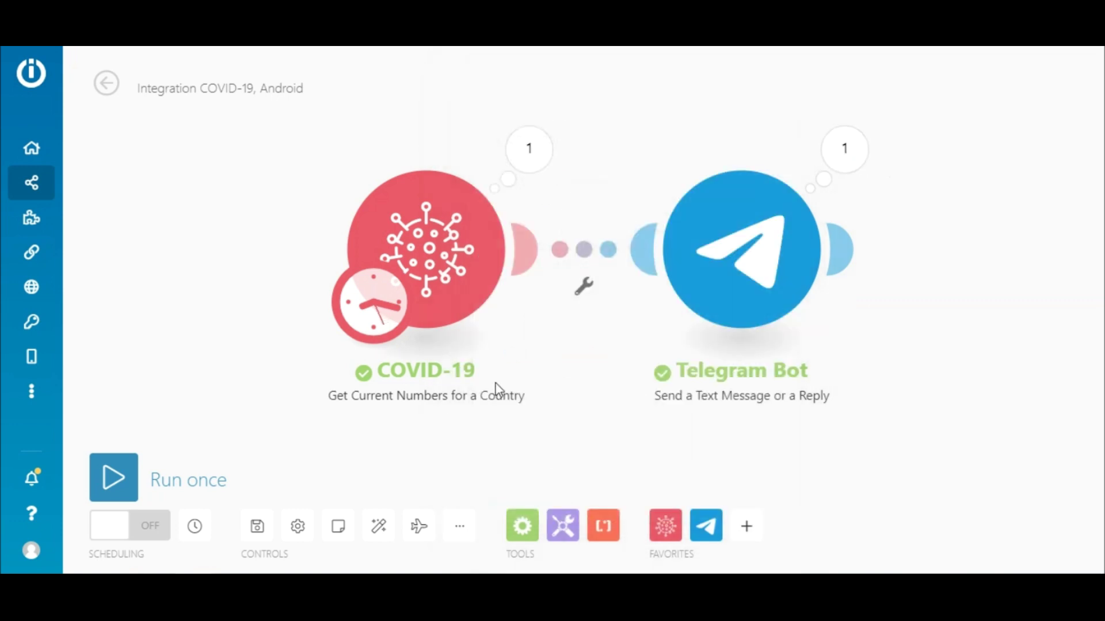
left_click(259, 533)
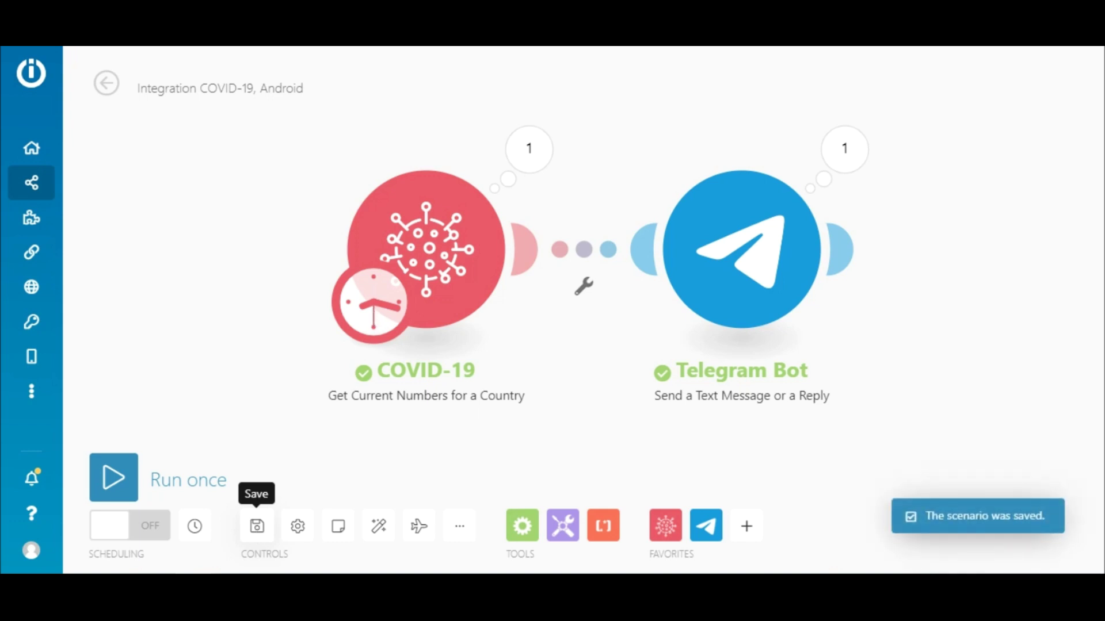
left_click(379, 306)
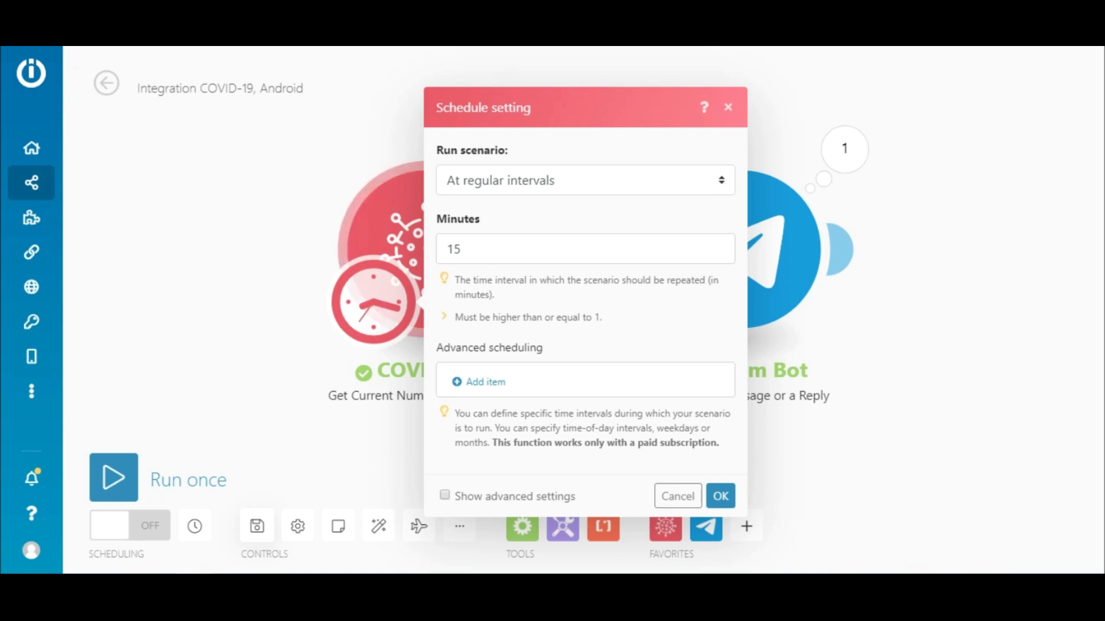
Step: Change the run schedule from 15-minute intervals to every day at 6:17 AM
left_click(721, 180)
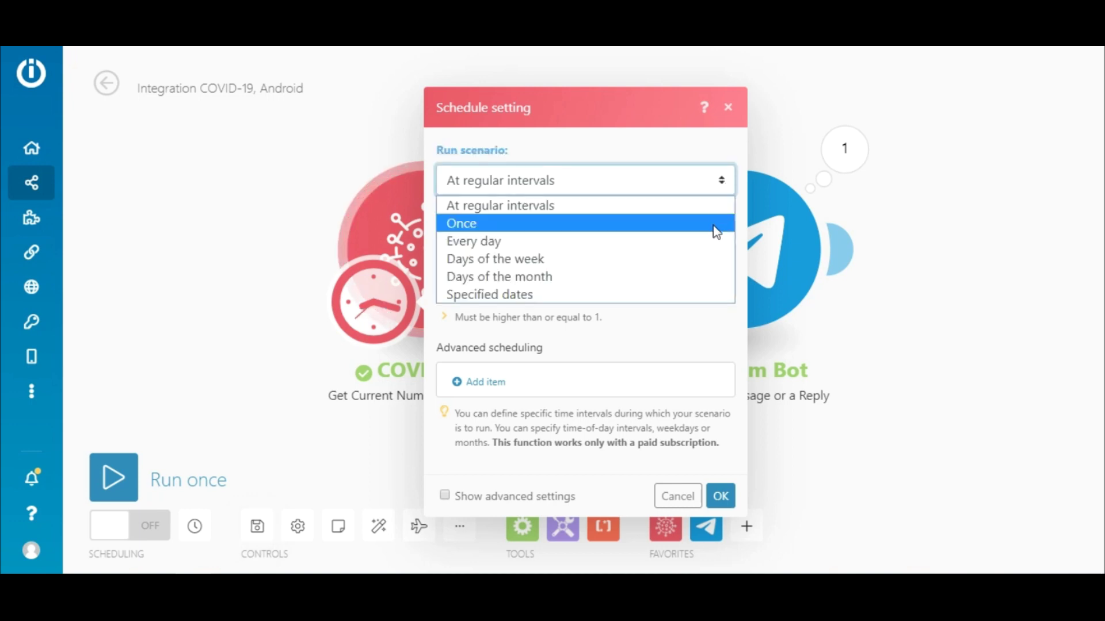
left_click(716, 241)
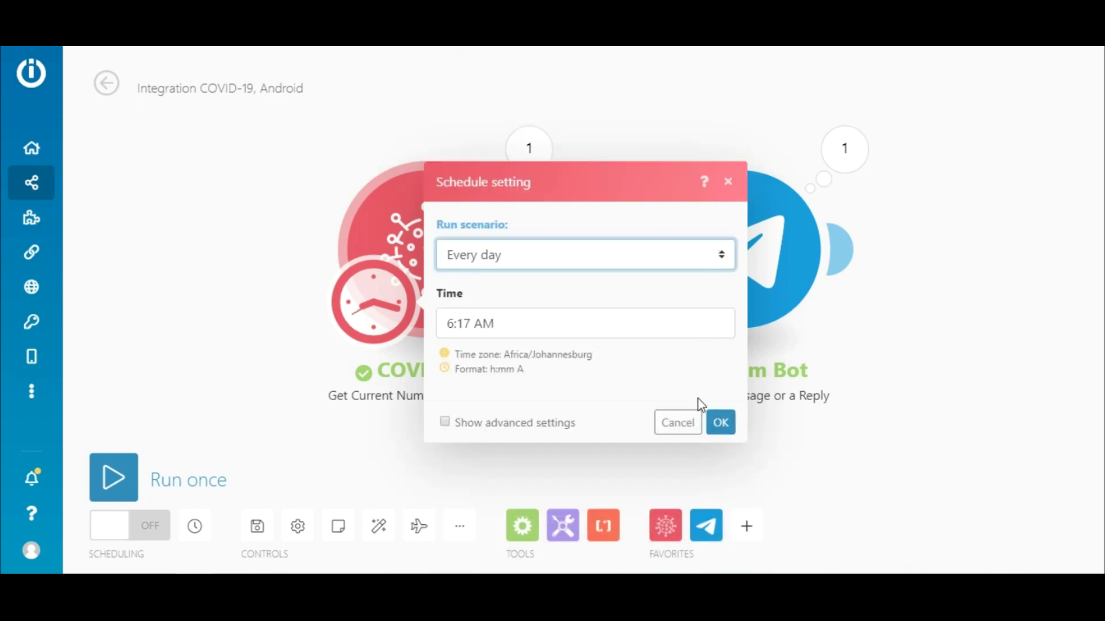
left_click(720, 423)
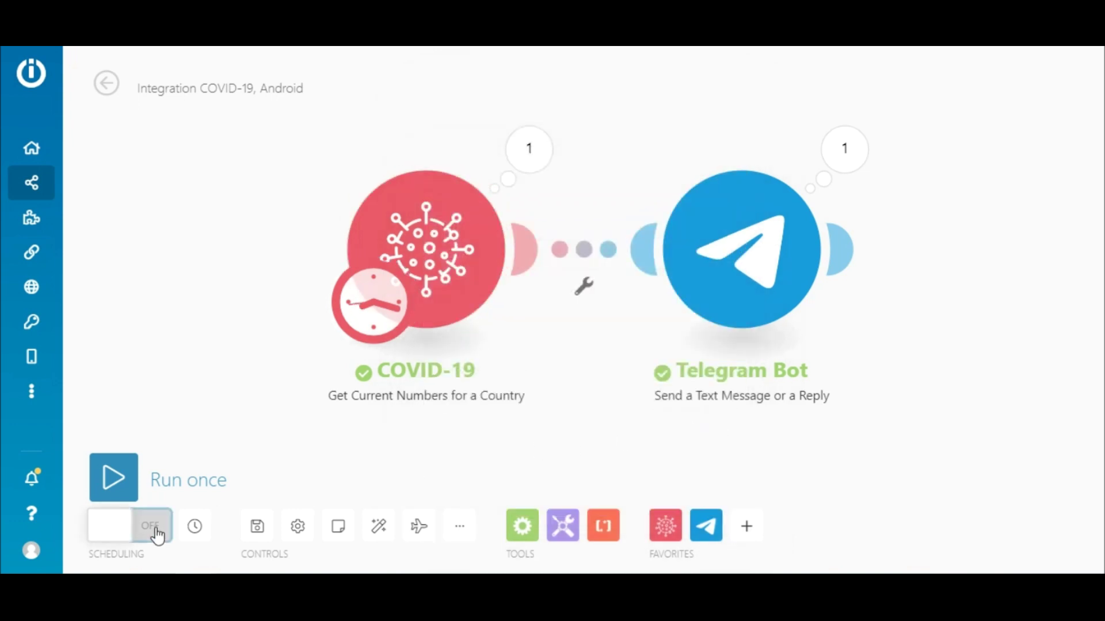
Step: Switch the Scheduling toggle from OFF to ON
left_click(129, 525)
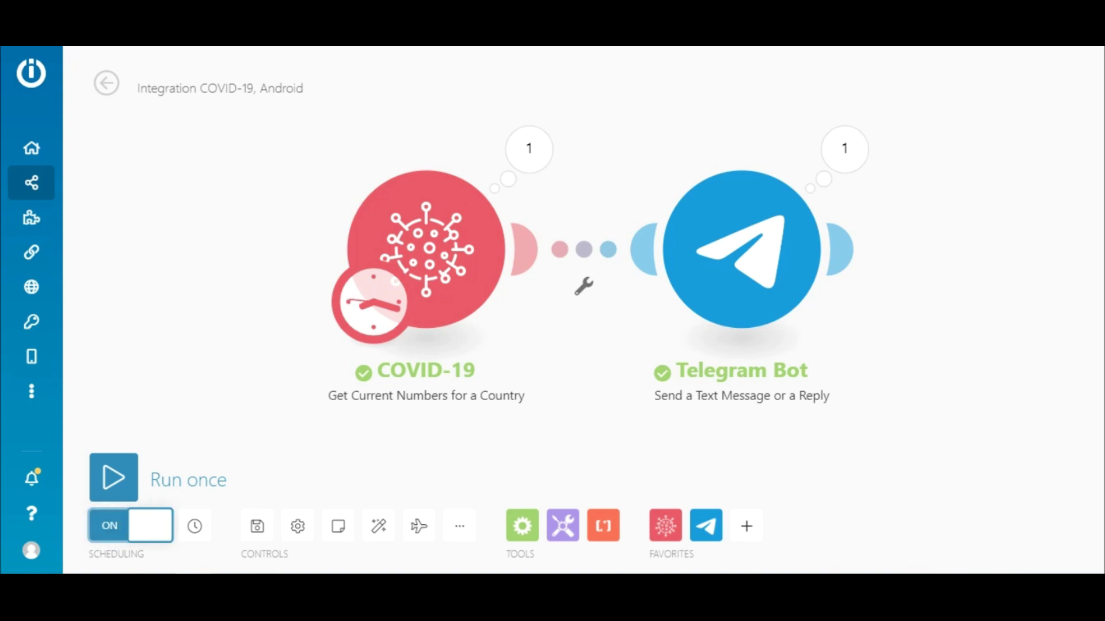